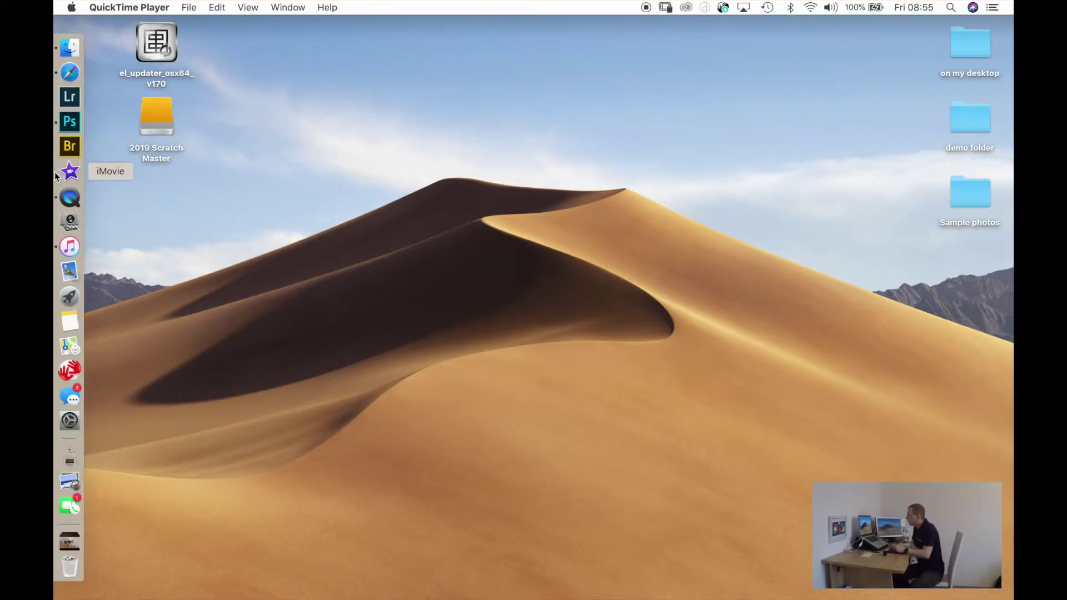
# Step: Switch to the iMovie Desk tour editor and begin a new library from the Open Library menu
pyautogui.click(68, 177)
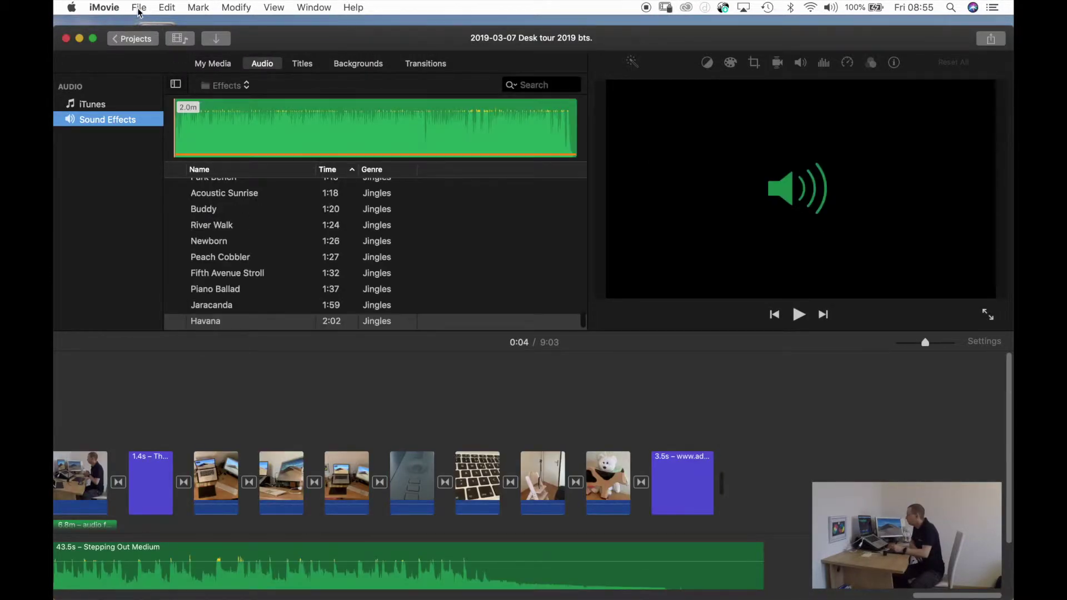
pyautogui.click(139, 9)
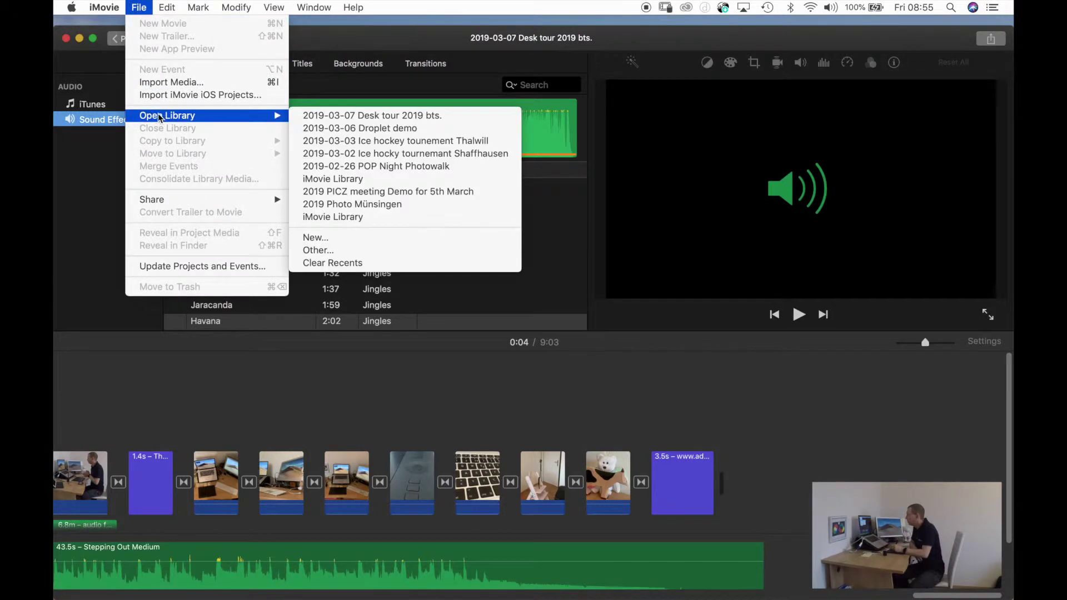
pyautogui.moveTo(167, 116)
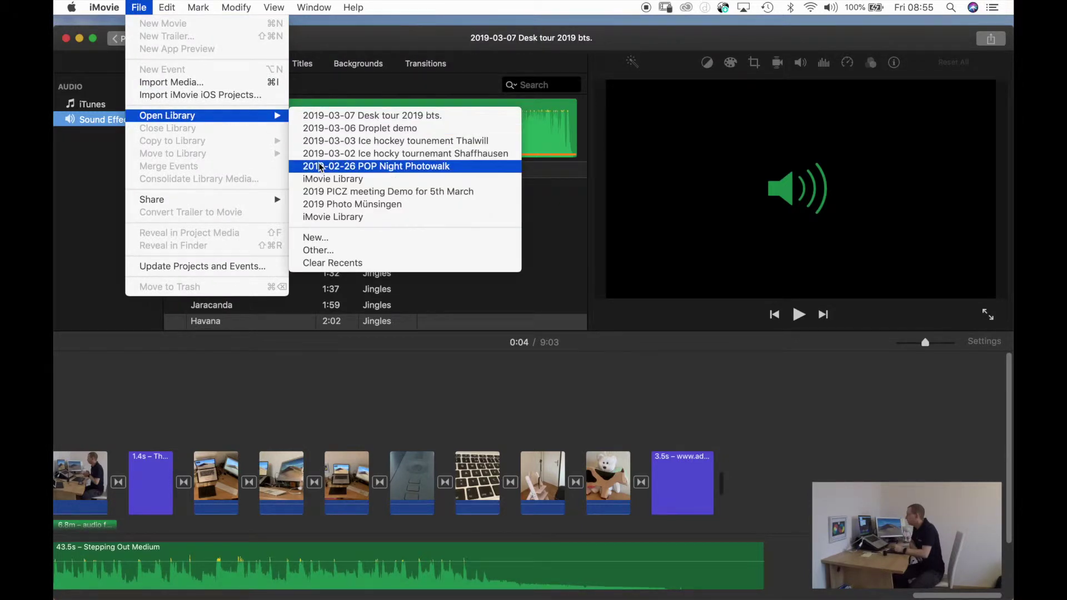
pyautogui.click(316, 239)
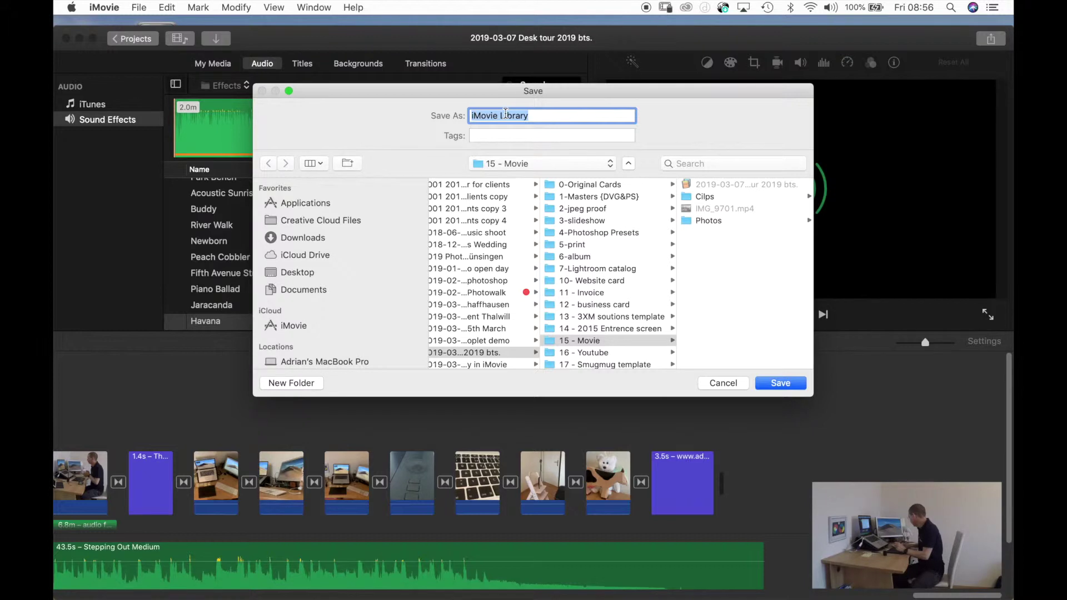
# Step: Paste the job title into the new library's name, giving '2019-03-08 How to create a new library'
pyautogui.write('08 How to create a new library in iMovie')
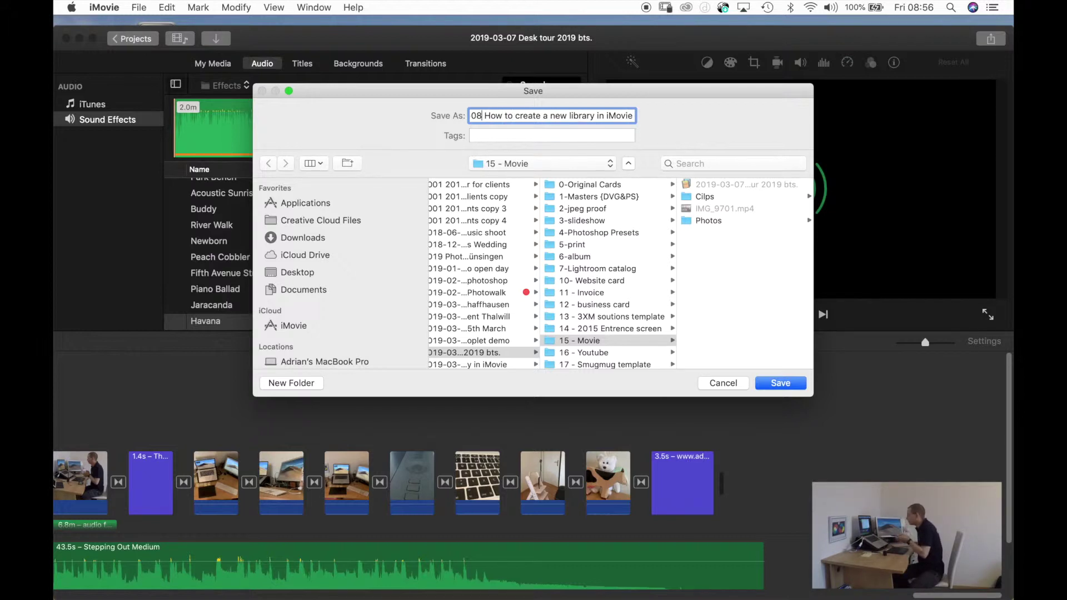
pyautogui.press('Left')
pyautogui.press('Left')
pyautogui.press('Left')
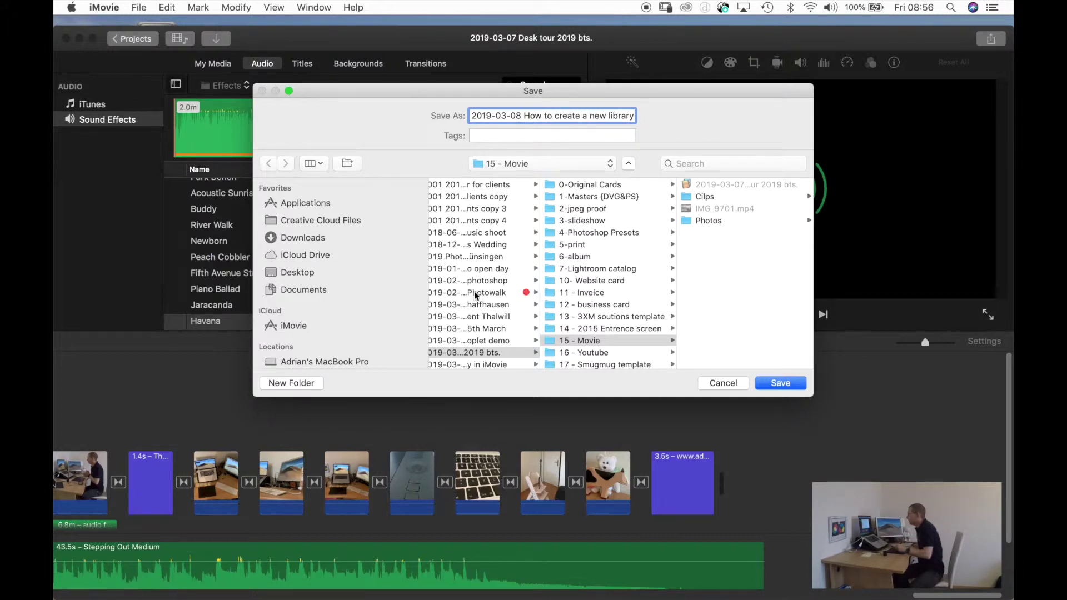
pyautogui.scroll(-3, 333, 320)
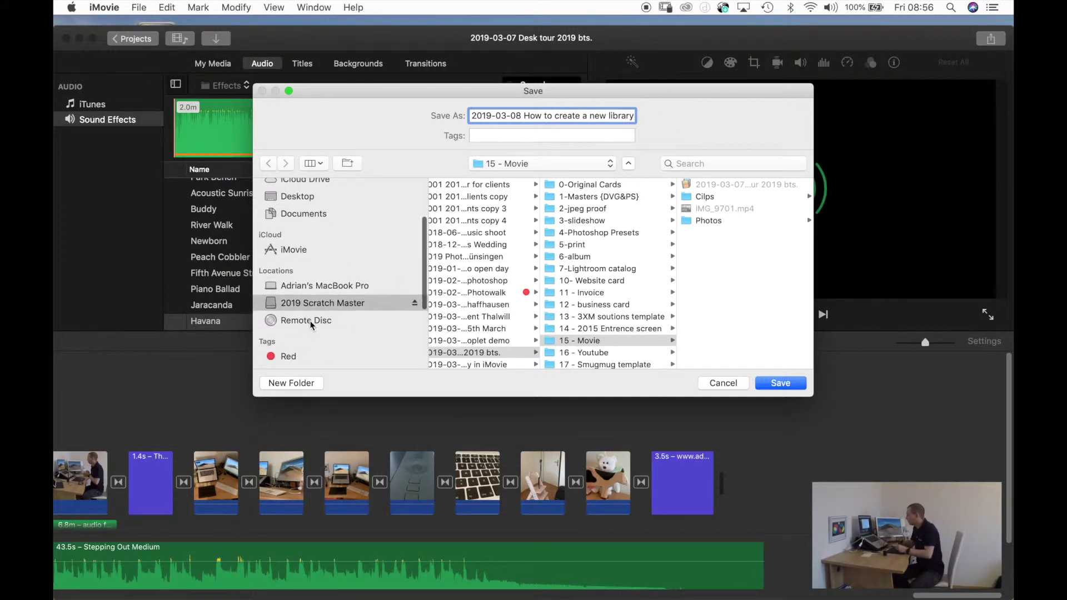
# Step: Save the library in 2019 Scratch Master > 0001 Photography > 0001 Clients > job folder > 15 - Movie
pyautogui.click(325, 305)
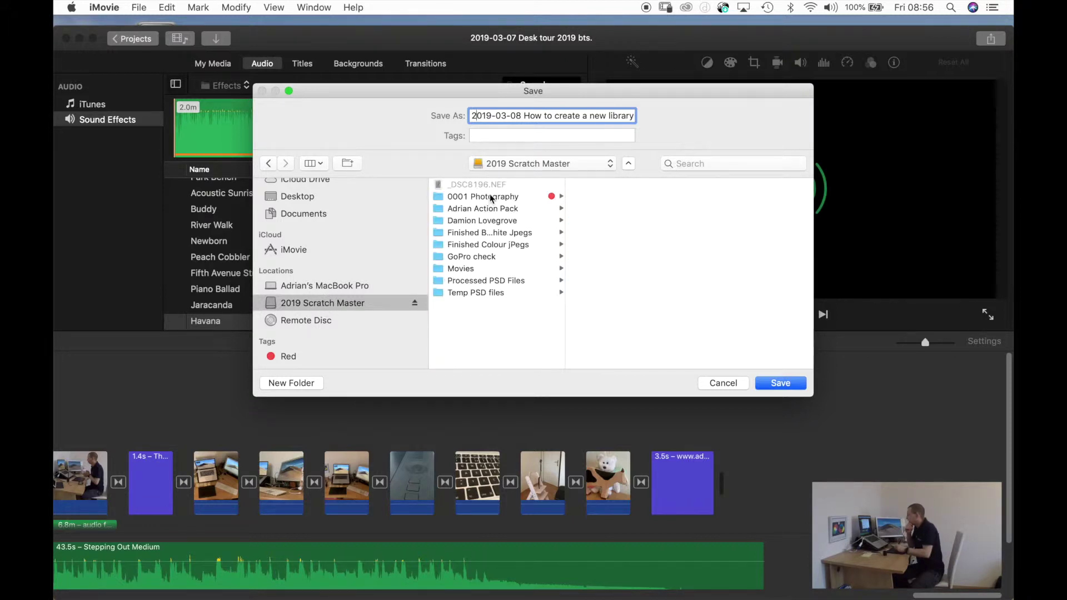
pyautogui.click(490, 196)
pyautogui.click(616, 187)
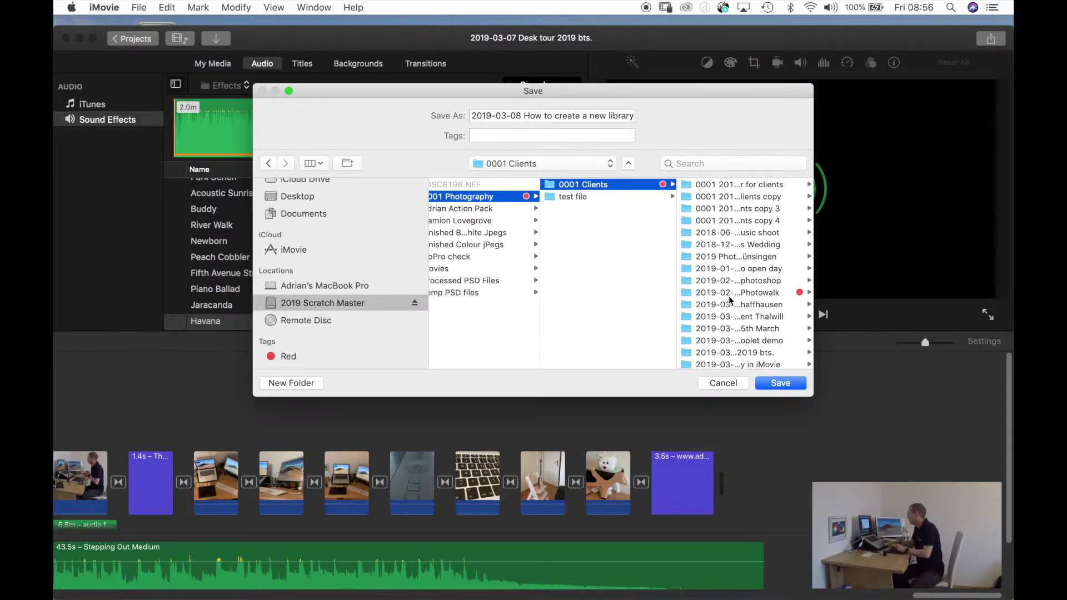
pyautogui.scroll(-2, 725, 302)
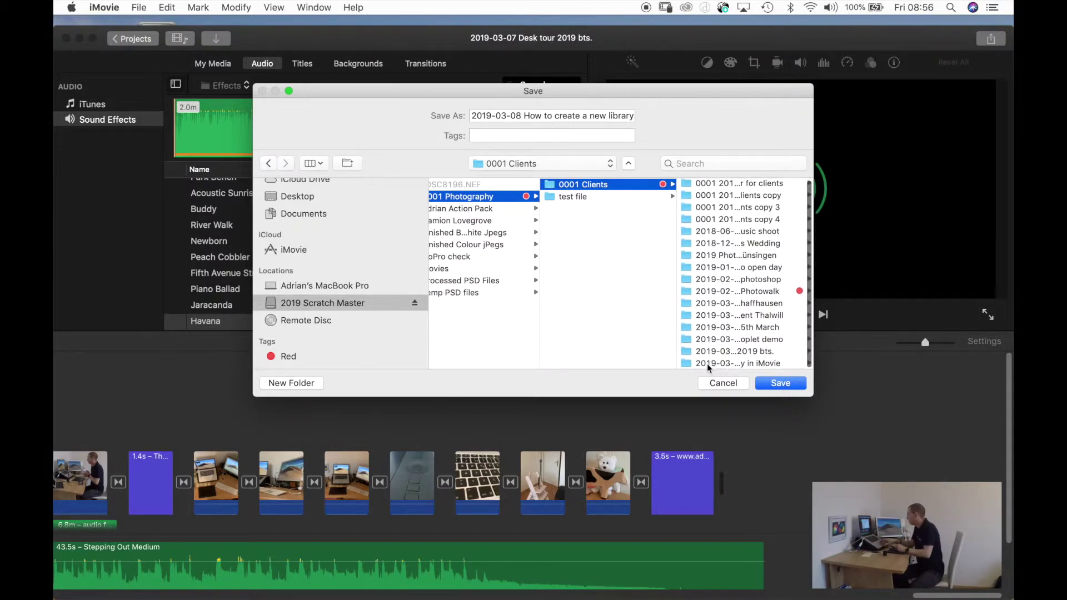
pyautogui.click(719, 364)
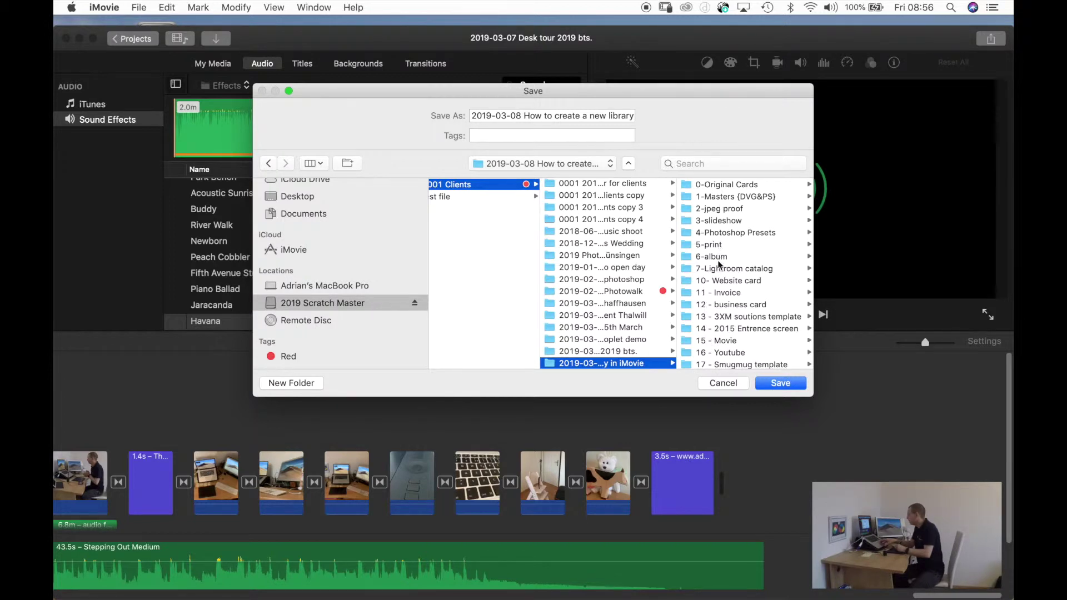
pyautogui.click(726, 343)
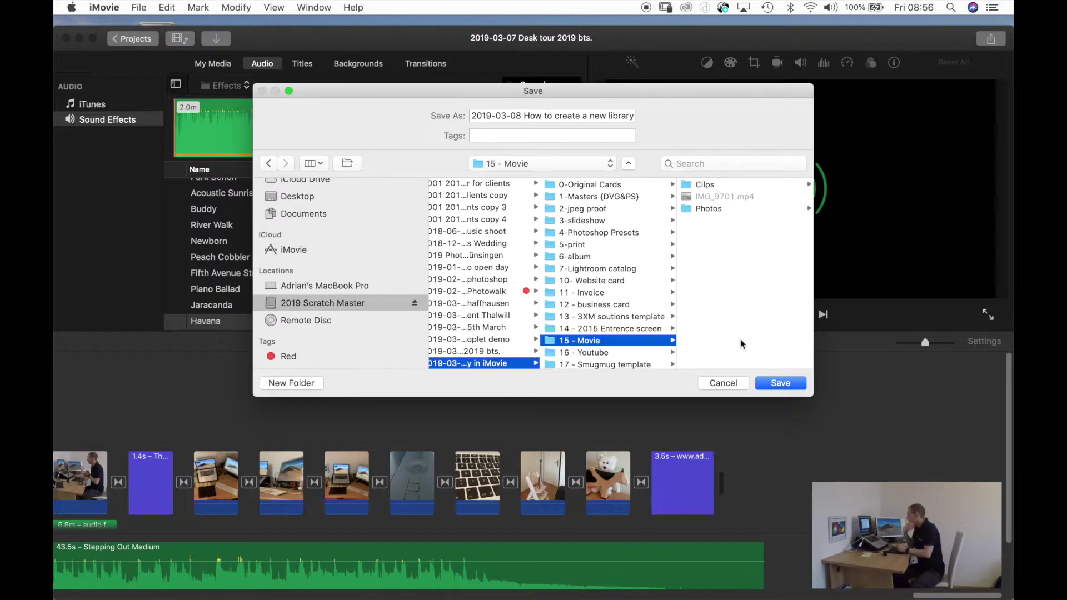
pyautogui.click(782, 384)
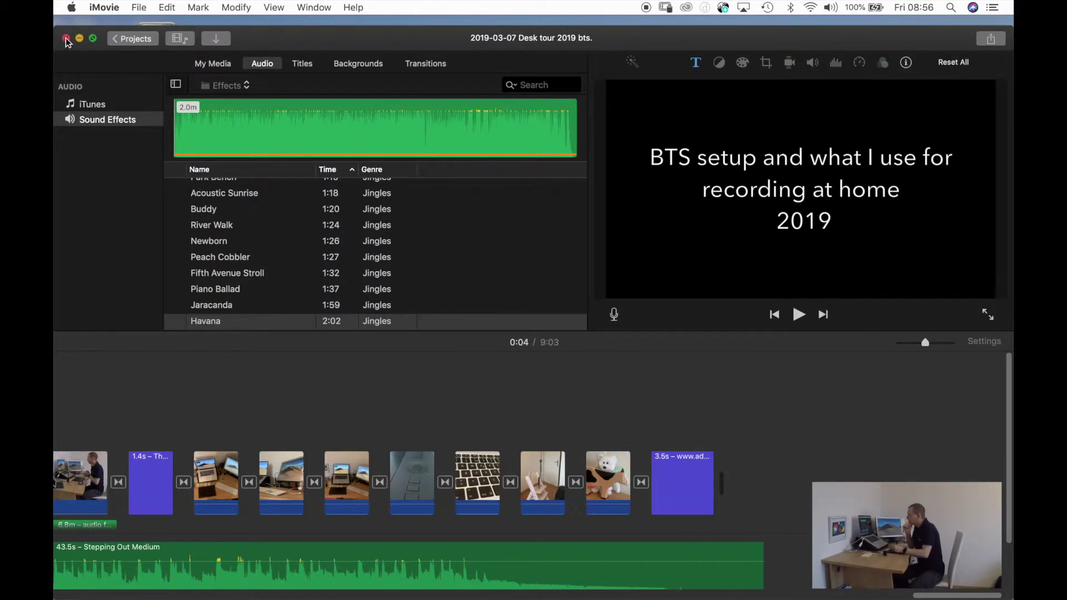
pyautogui.click(131, 39)
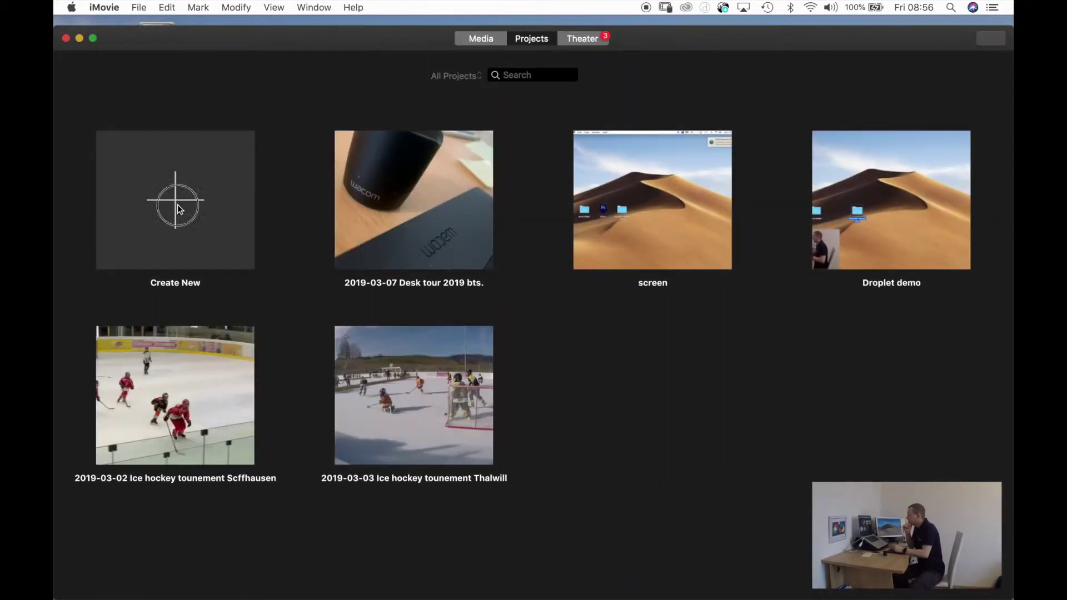
# Step: Create the empty movie project My Movie in the 2019-03-08 library and check its media
pyautogui.click(176, 204)
pyautogui.click(178, 286)
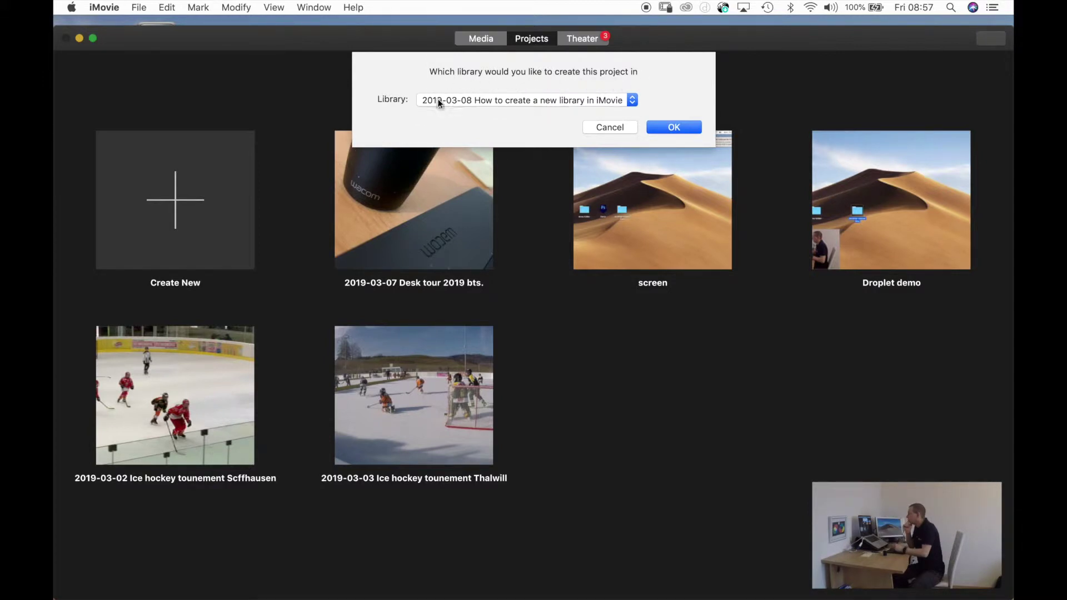
pyautogui.click(673, 127)
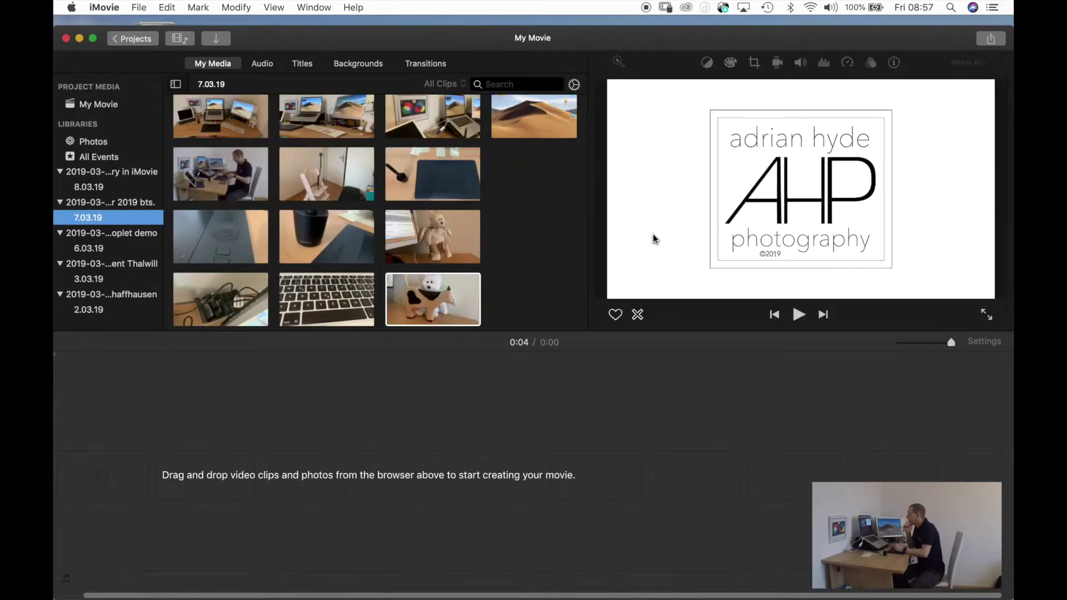
pyautogui.click(92, 107)
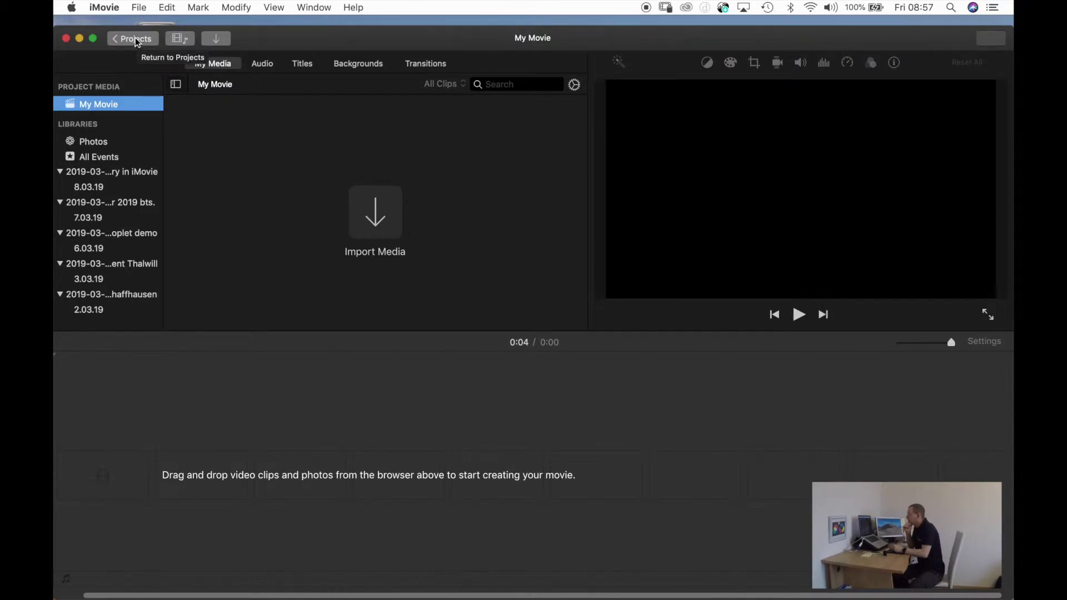
pyautogui.click(135, 38)
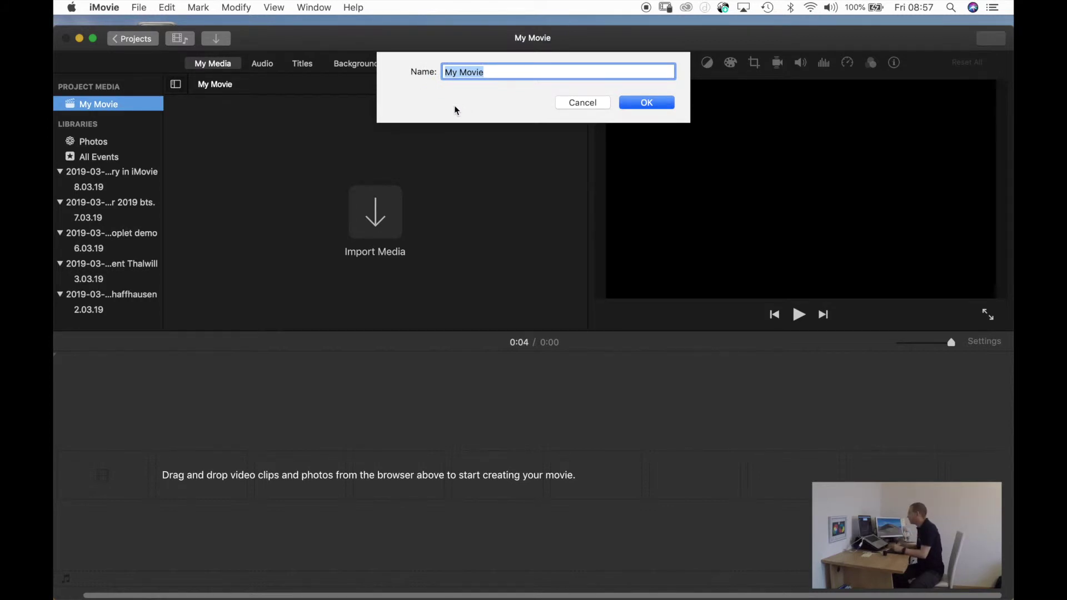
pyautogui.write('2019-03-08 How to create a new library in iMovie')
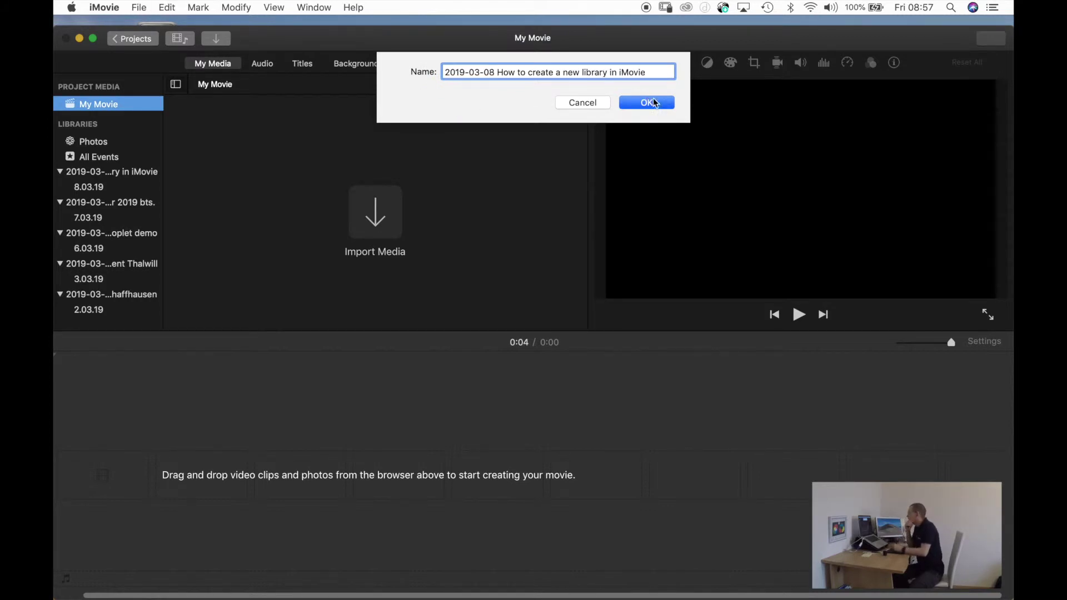
# Step: Confirm the project name '2019-03-08 How to create a new library in iMovie'
pyautogui.click(647, 103)
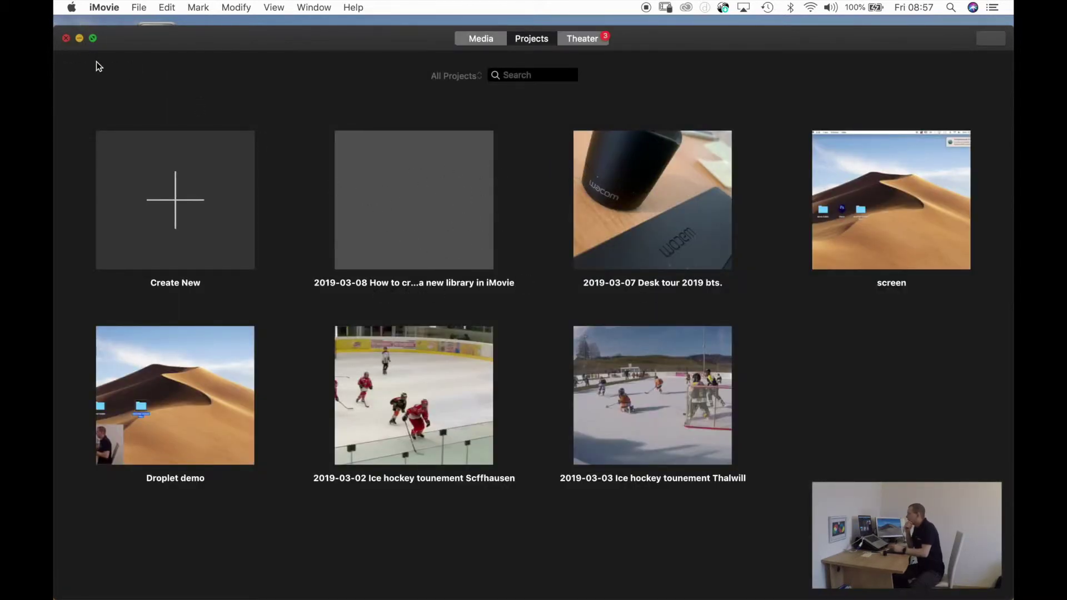
# Step: Hide iMovie and browse 2019 Scratch Master to 0001 Photography > 0001 Clients > job folder > 15 - Movie
pyautogui.click(79, 39)
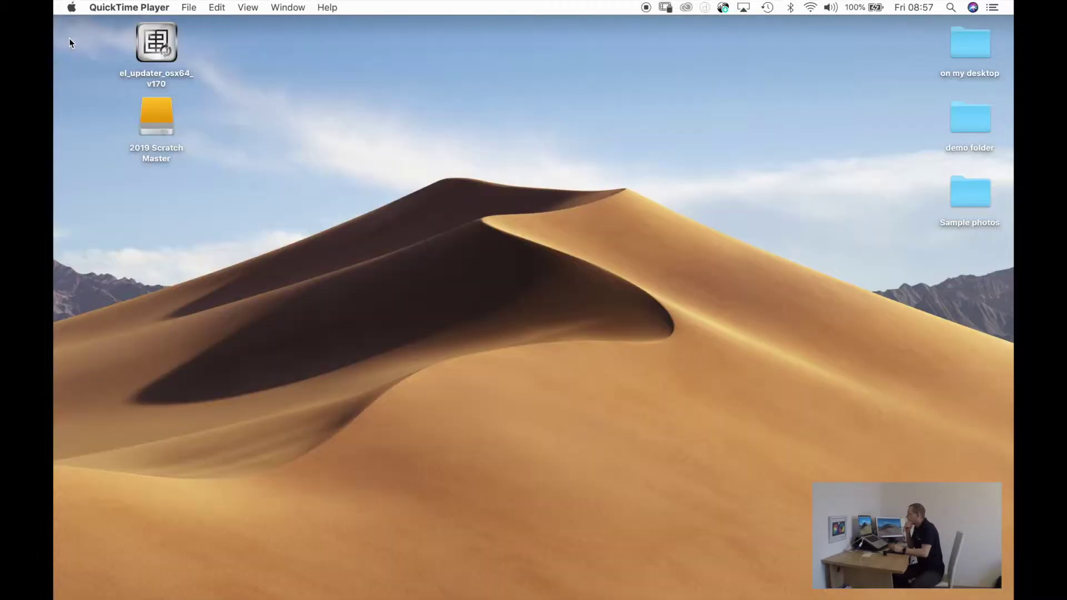
pyautogui.doubleClick(161, 121)
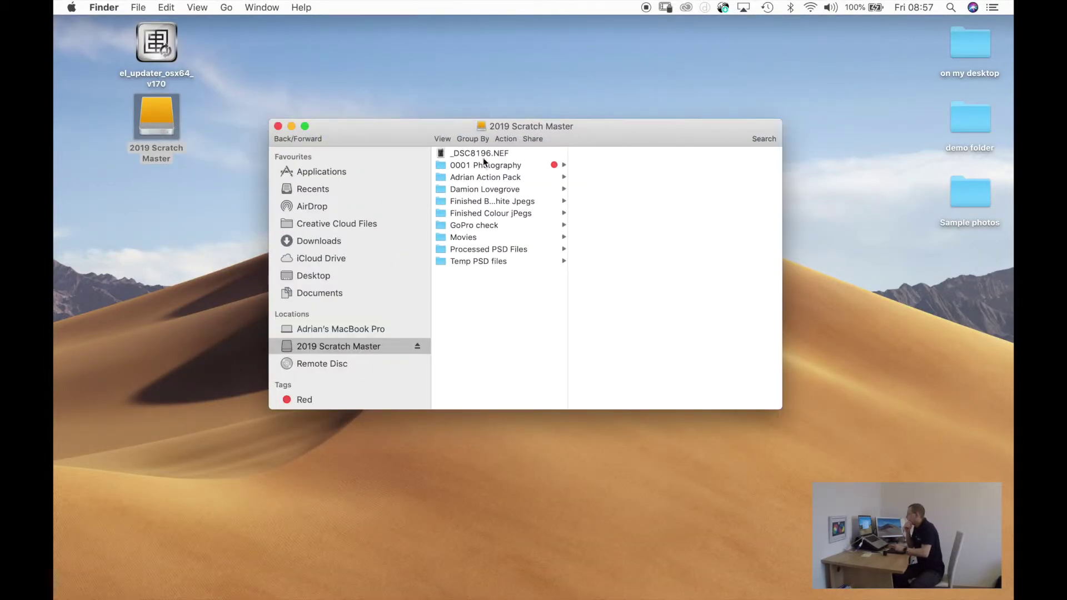
pyautogui.click(486, 165)
pyautogui.click(682, 167)
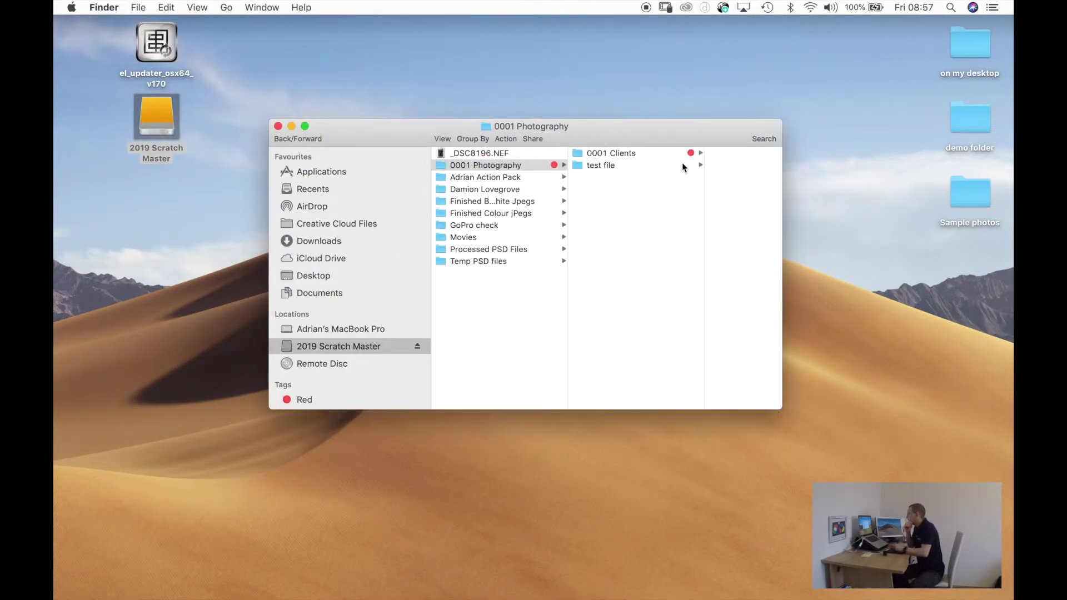
pyautogui.click(609, 154)
pyautogui.click(713, 333)
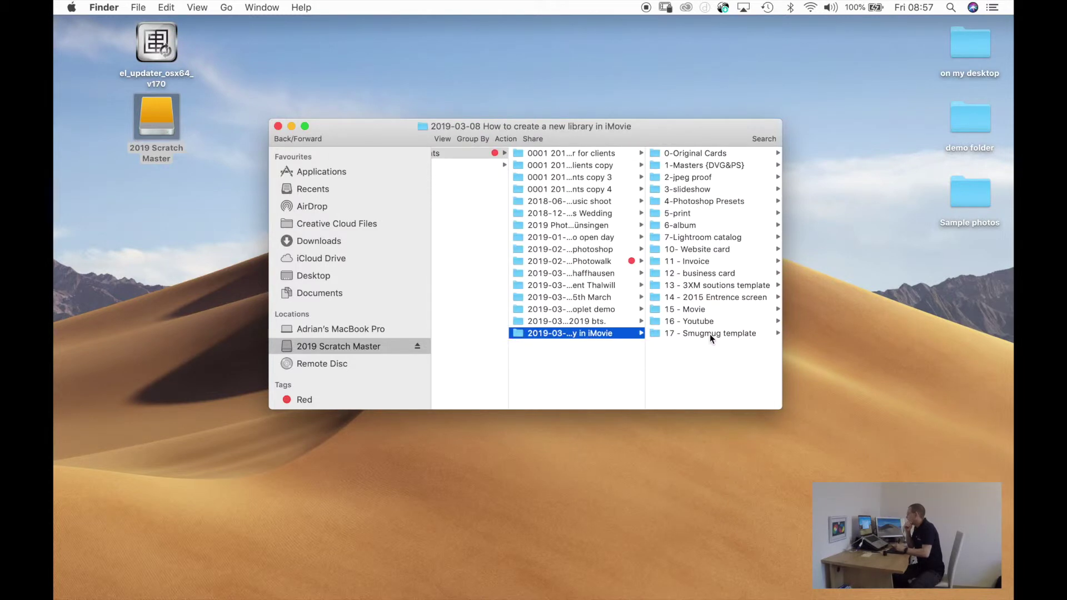
pyautogui.click(696, 310)
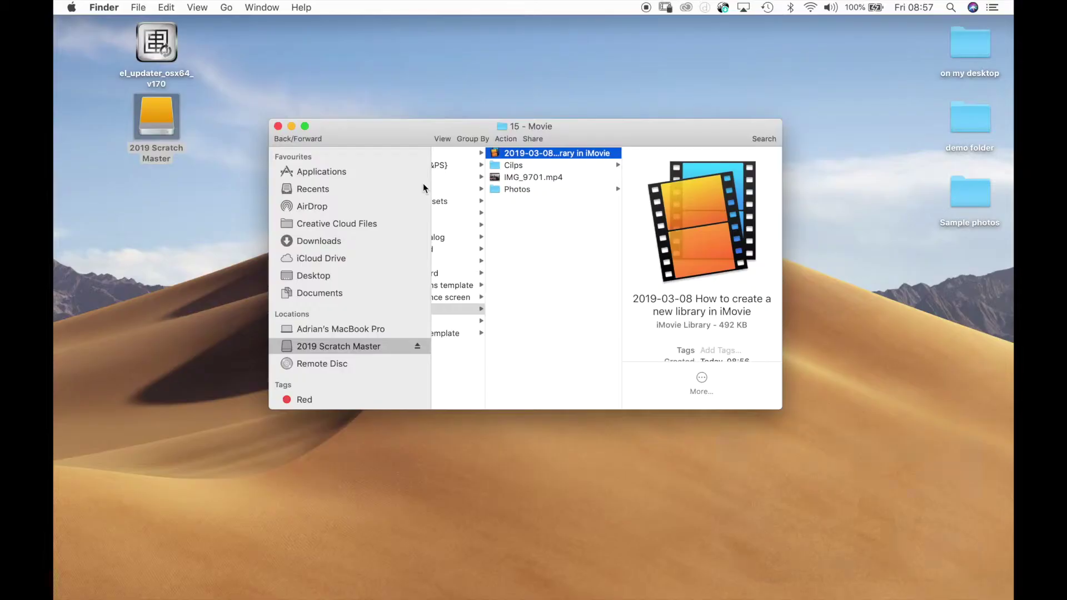
# Step: Open the '2019-03-08 How to create a new library in iMovie' library file in iMovie
pyautogui.doubleClick(528, 155)
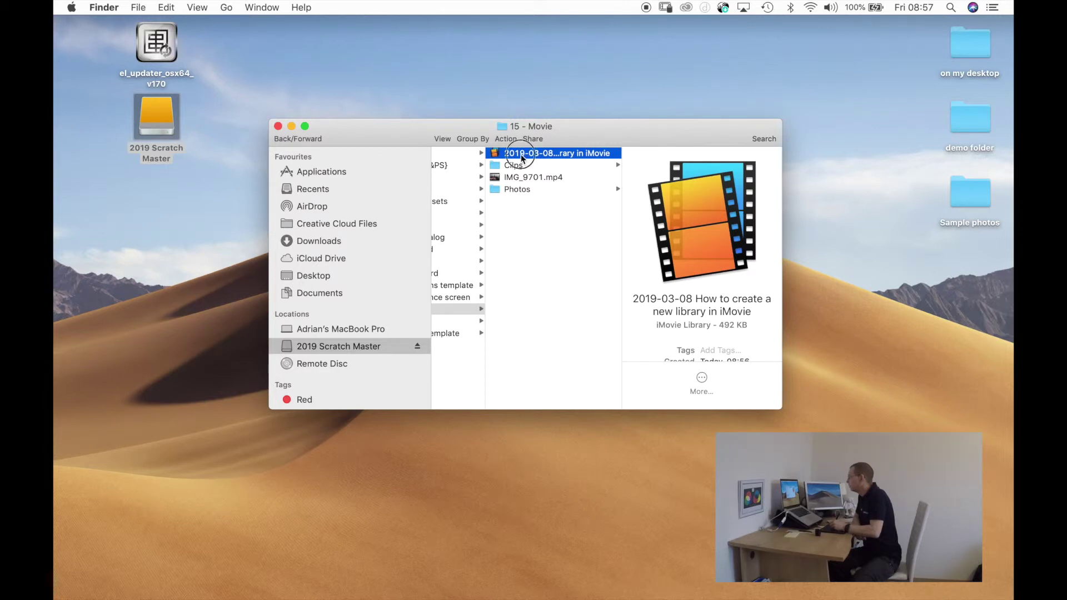